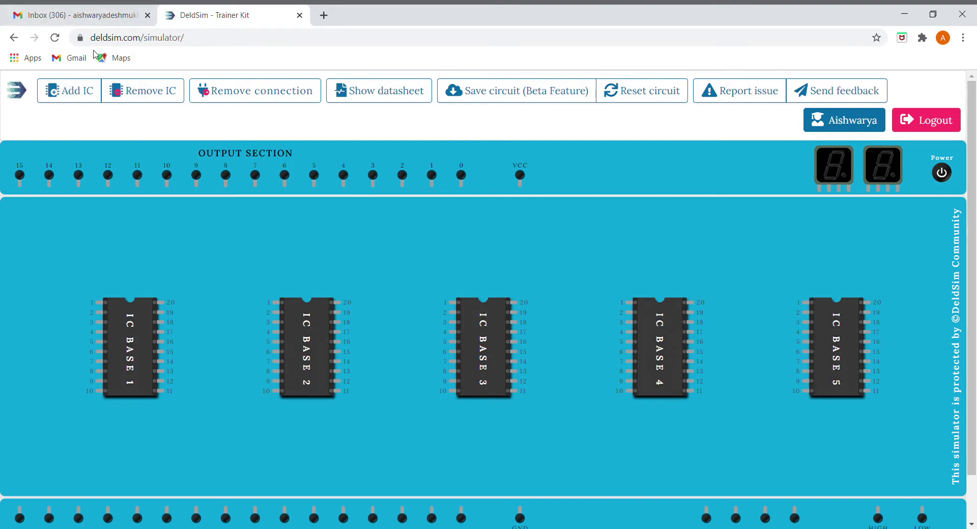
Step: Bring up the DELD PRACTCAL PRACTICE.pdf half adder worksheet preview in Gmail
click(95, 18)
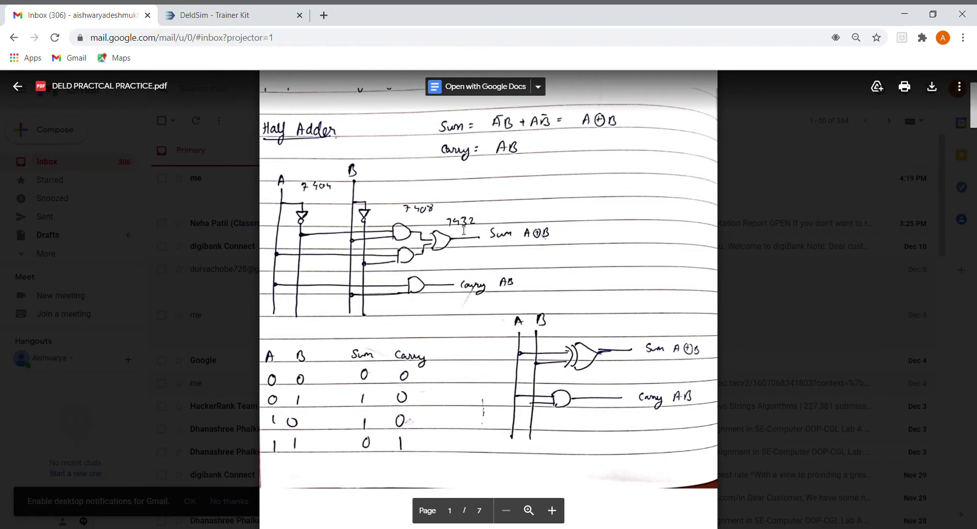
Step: Ground pin 7 of IC base 1 and place a 74LS04 hex inverter in base 1
click(236, 15)
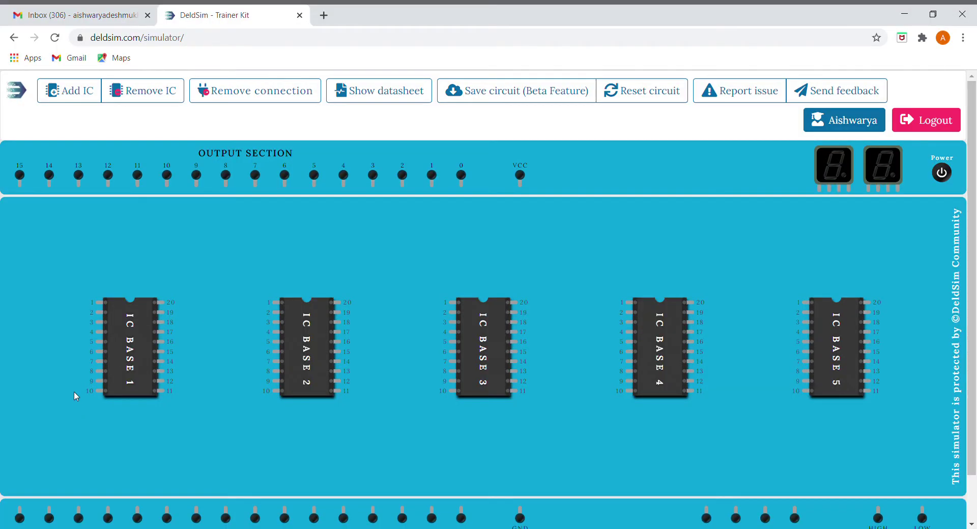
drag(102, 364, 521, 515)
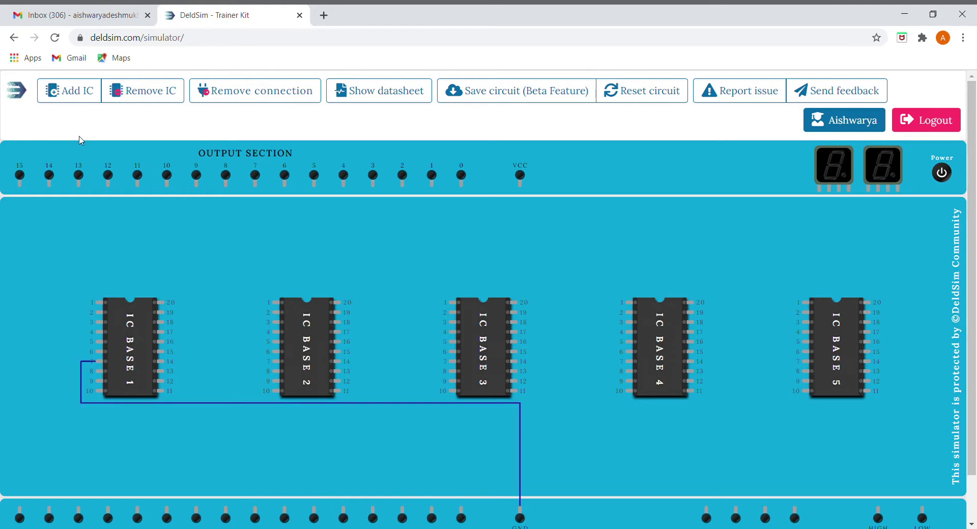
click(56, 87)
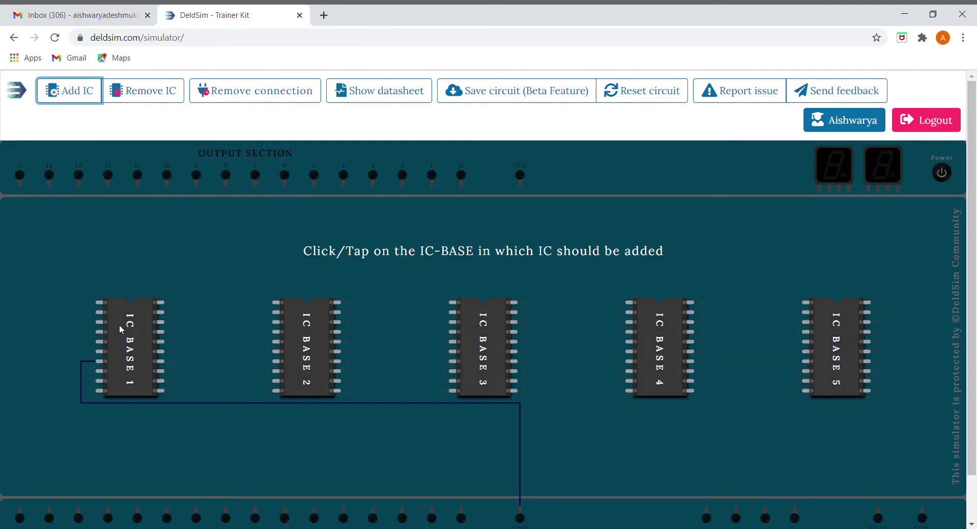
click(119, 325)
scroll(548, 295, down, 1)
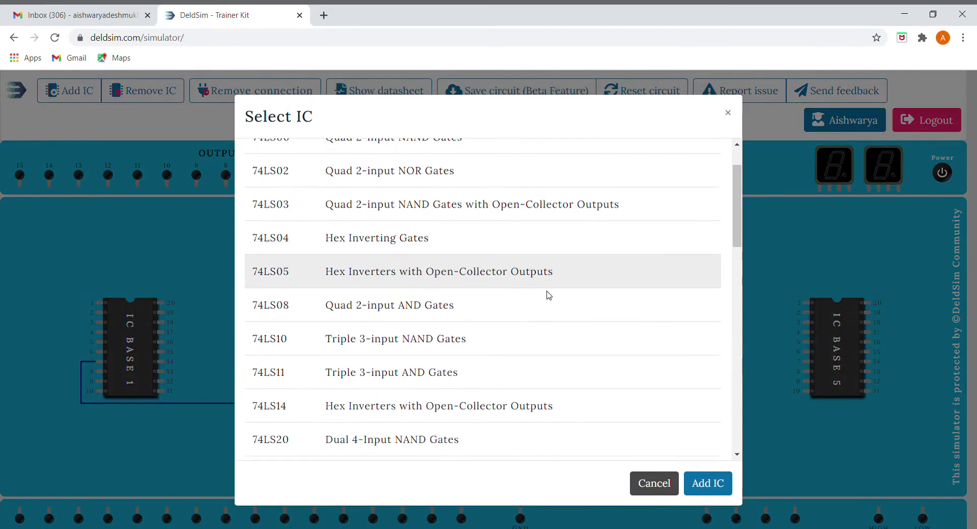
click(416, 237)
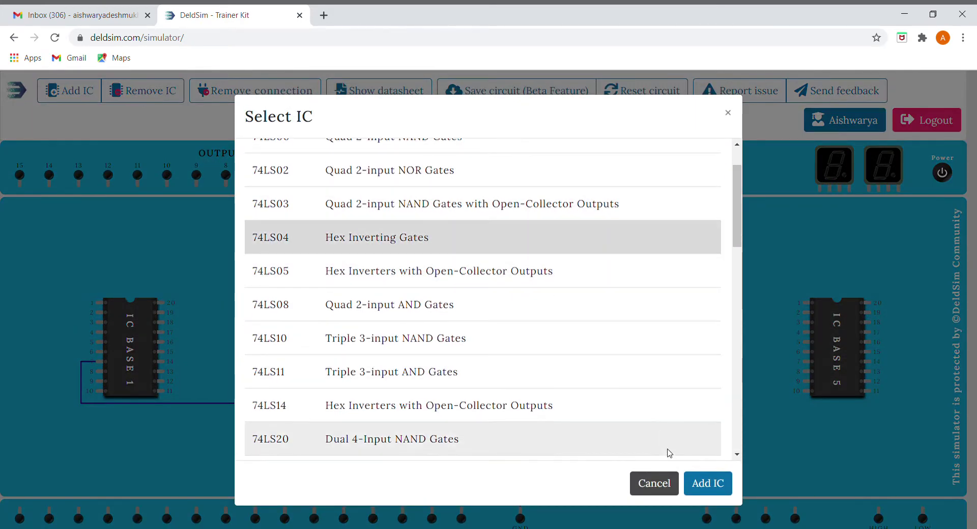
click(723, 484)
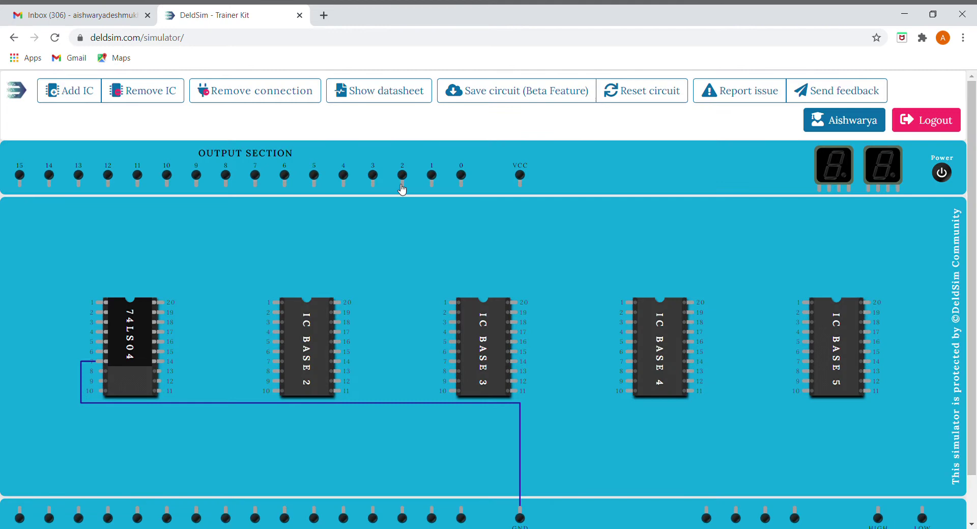
Step: Place a 74LS08 AND gate chip in IC base 2
click(59, 94)
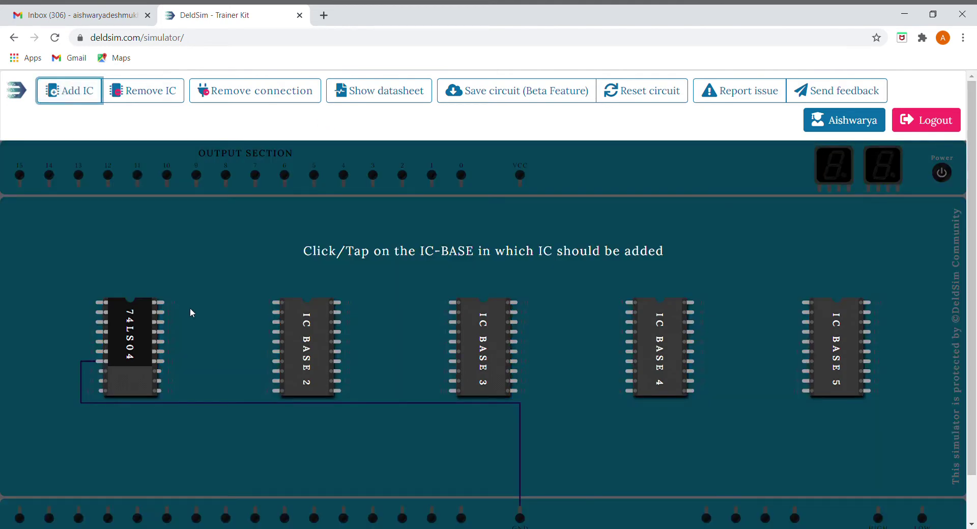
click(292, 352)
scroll(462, 380, down, 3)
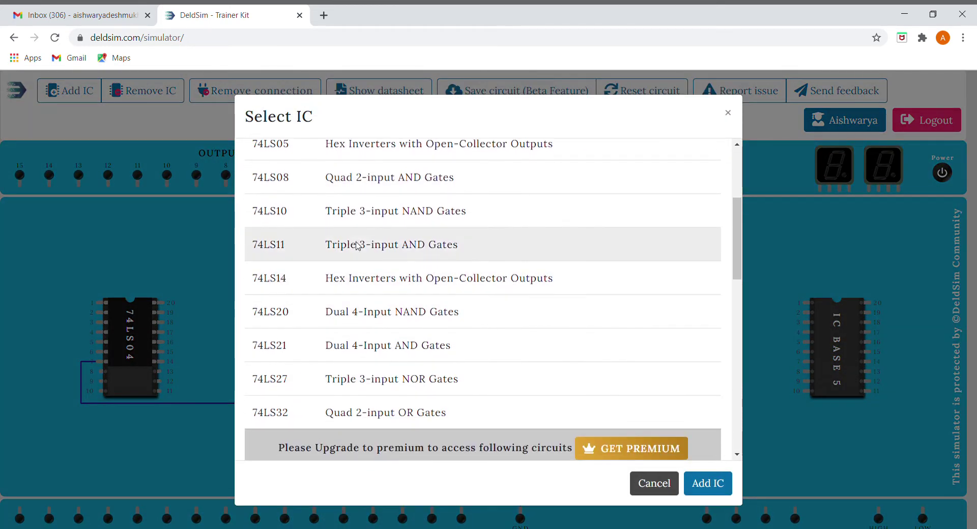
click(372, 188)
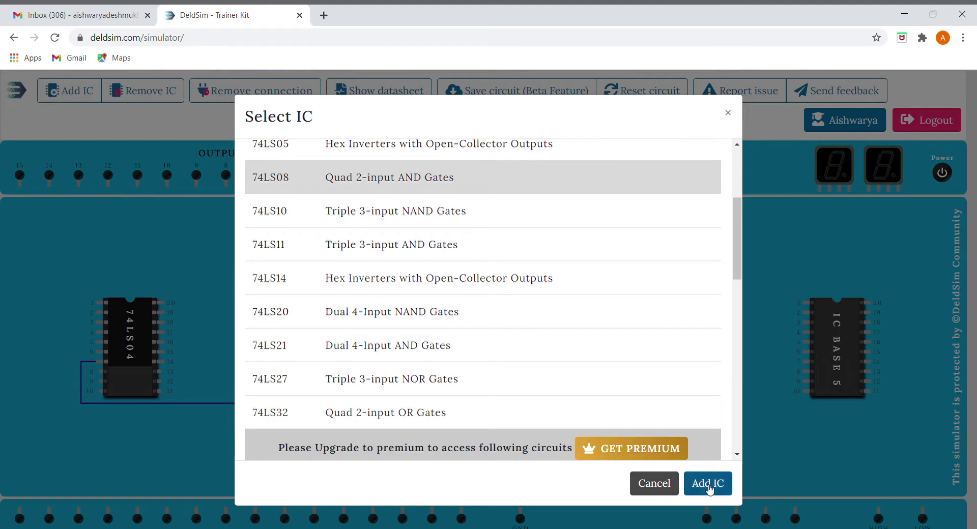
click(710, 489)
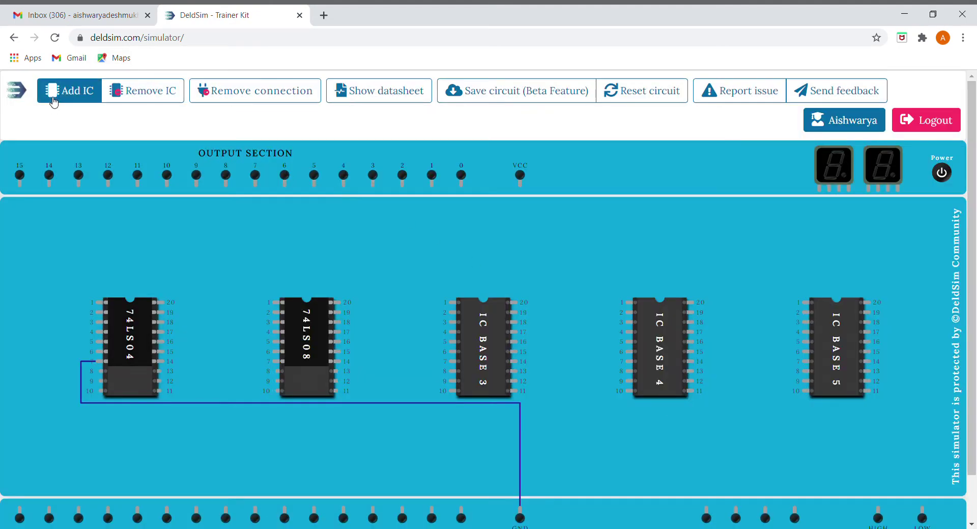
Step: Place a 74LS32 OR gate chip in IC base 3
click(53, 102)
click(471, 362)
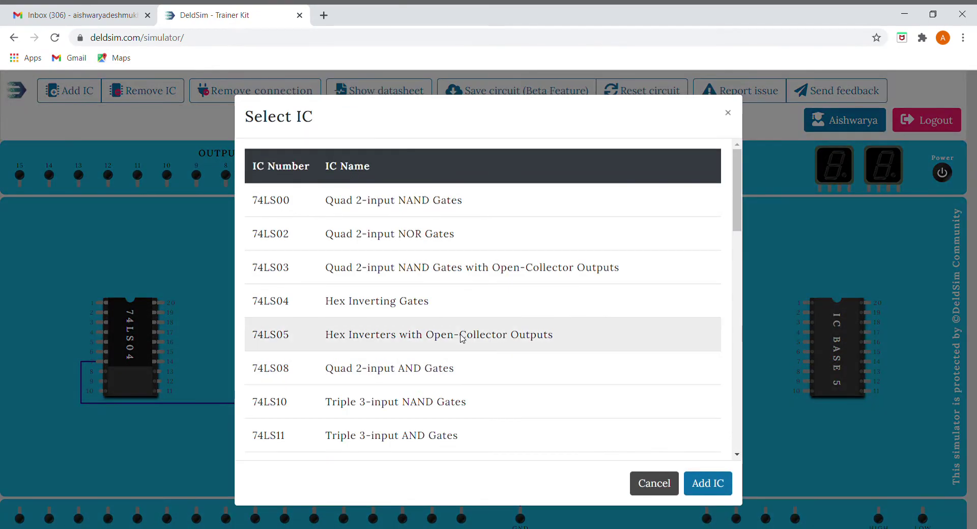
scroll(462, 338, down, 5)
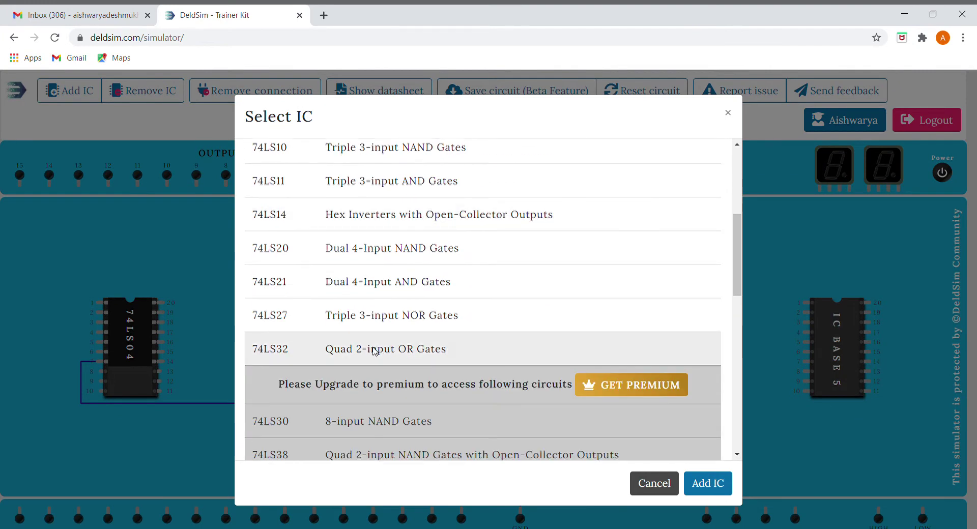
click(374, 352)
click(708, 484)
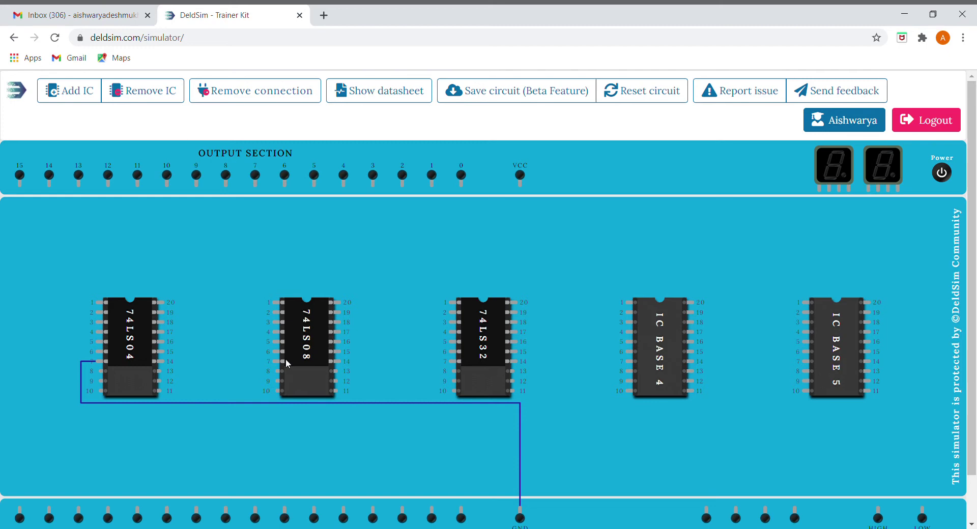
Step: Wire pin 7 of the 74LS08 and 74LS32 to GND, and pin 20 of all three ICs to VCC
mouse_move(286, 363)
mouse_down()
mouse_move(280, 371)
mouse_move(329, 465)
mouse_move(517, 500)
mouse_move(520, 514)
mouse_up()
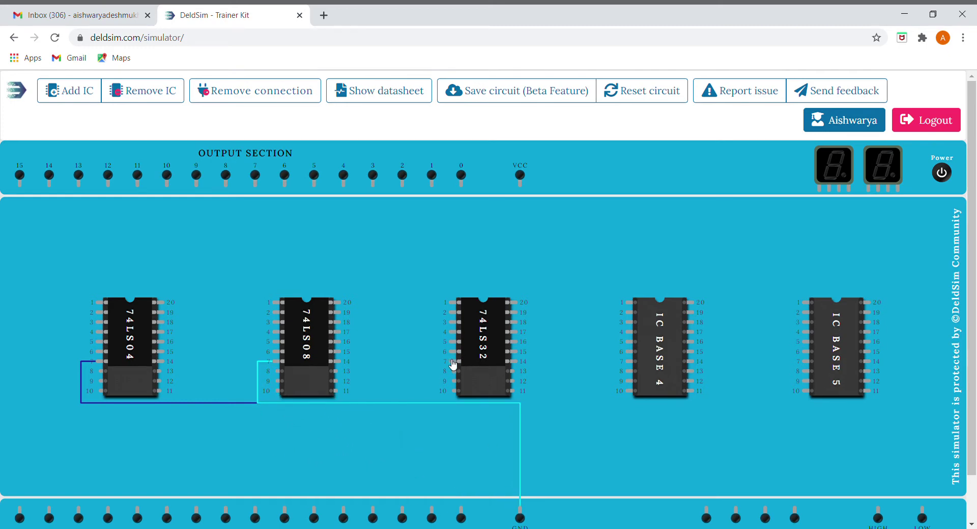
drag(452, 362, 521, 514)
drag(168, 306, 520, 177)
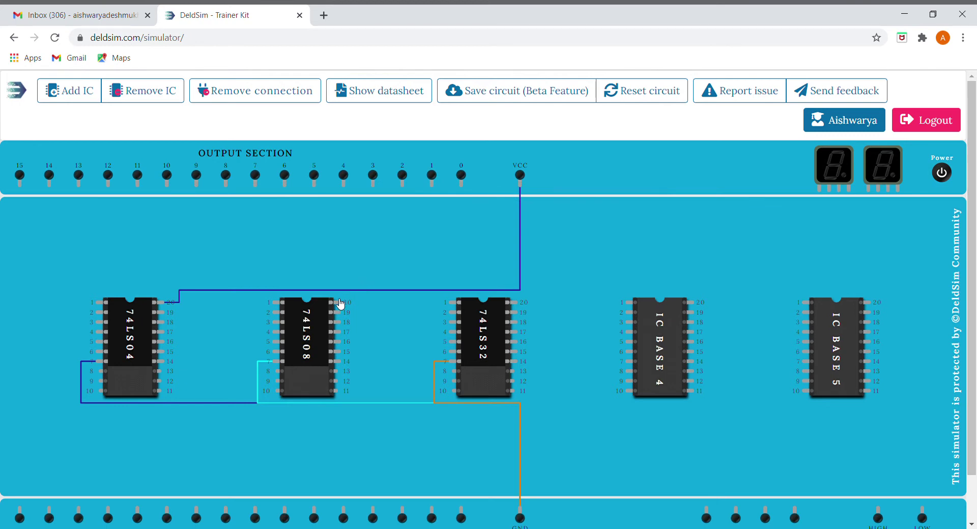
drag(340, 303, 521, 190)
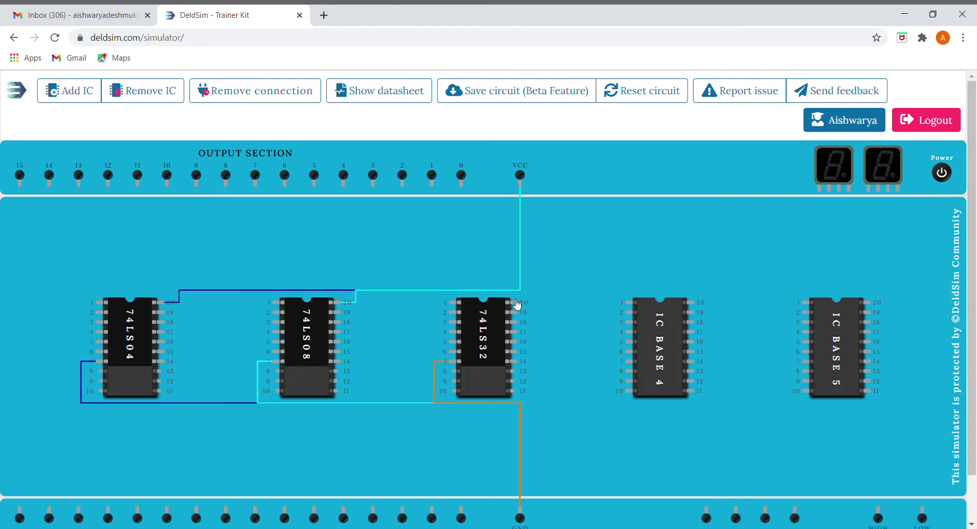
drag(517, 304, 522, 184)
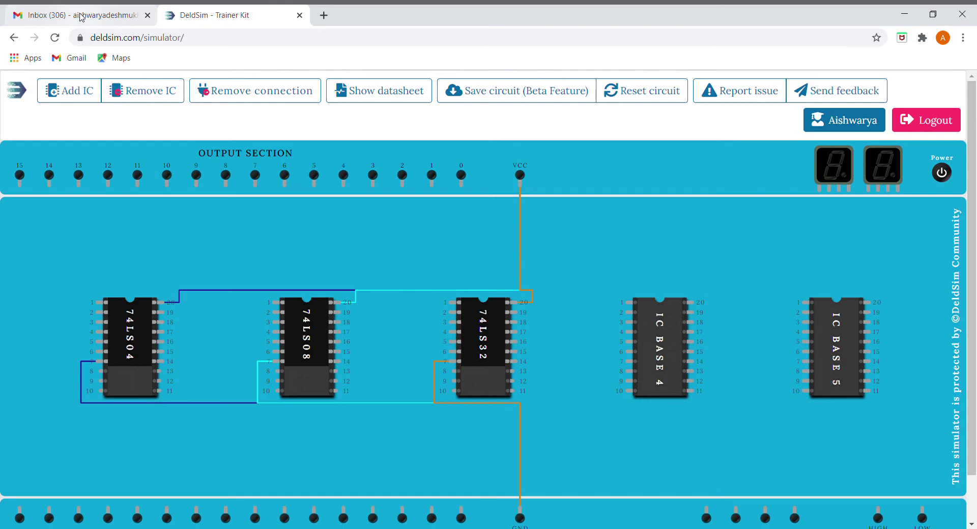
click(81, 18)
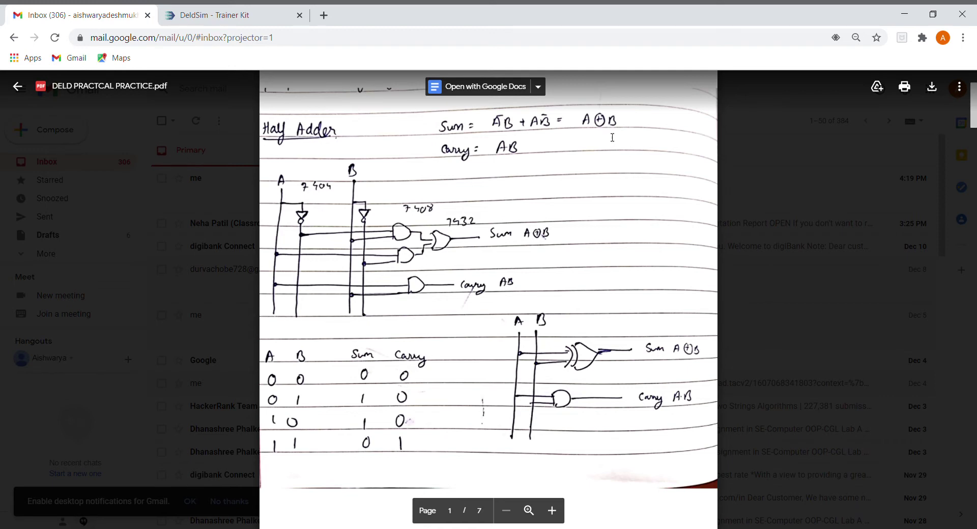
click(234, 16)
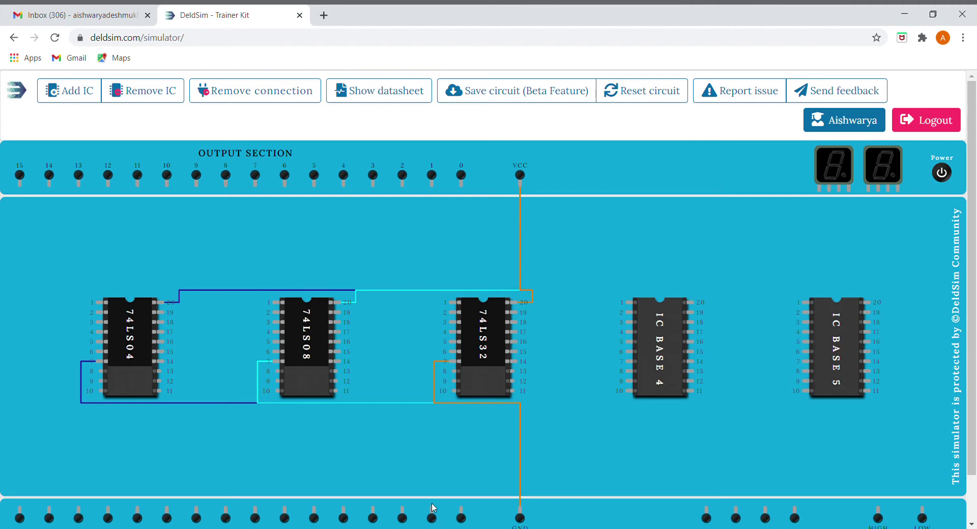
Step: Wire 74LS04 pin 1 to input 1 and pin 3 to input 0
scroll(432, 506, down, 1)
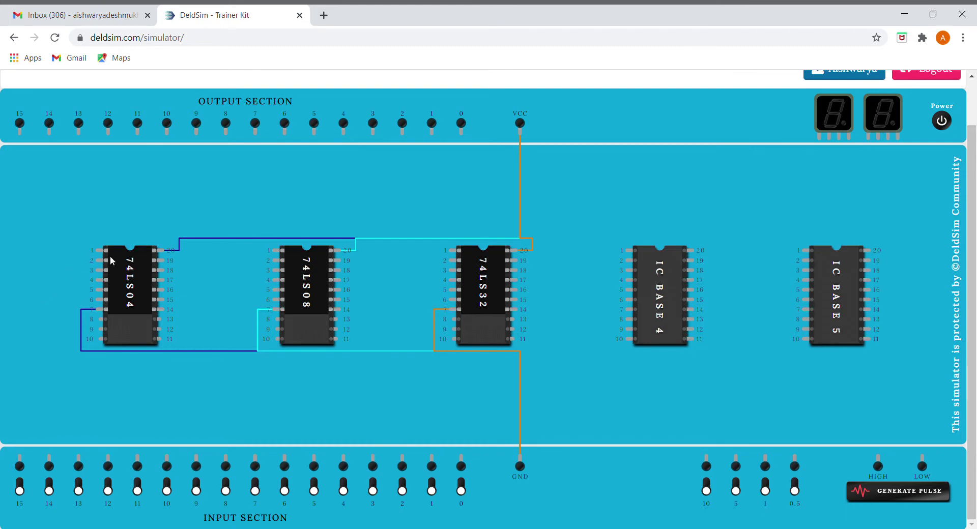
drag(102, 251, 436, 463)
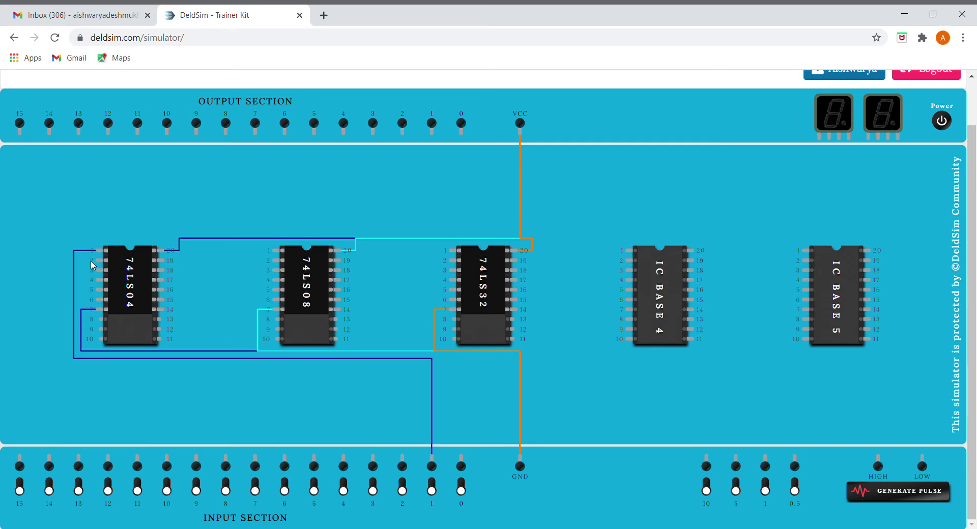
drag(102, 274, 463, 462)
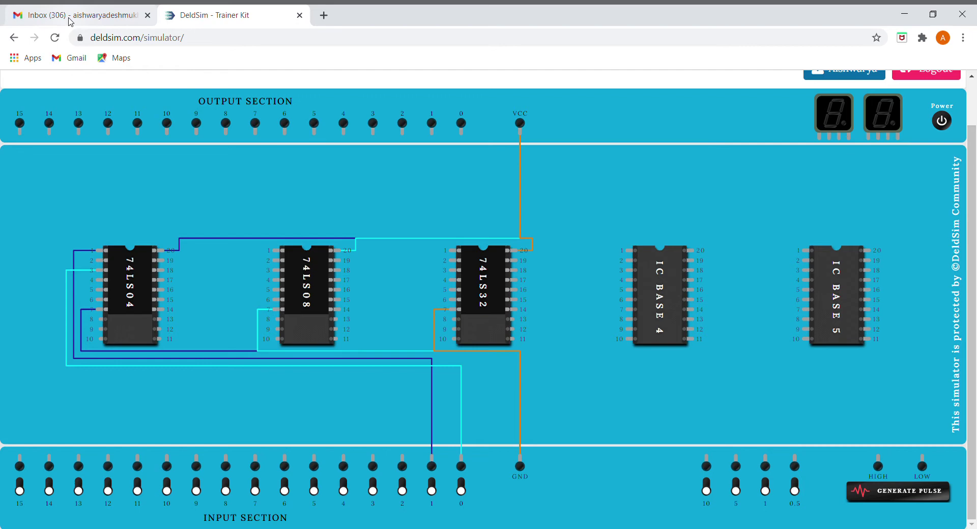
Step: Connect 74LS04 pin 2 to 74LS08 pin 1, 74LS08 pin 2 to input 0, and pin 3 to 74LS32 pin 1
click(70, 16)
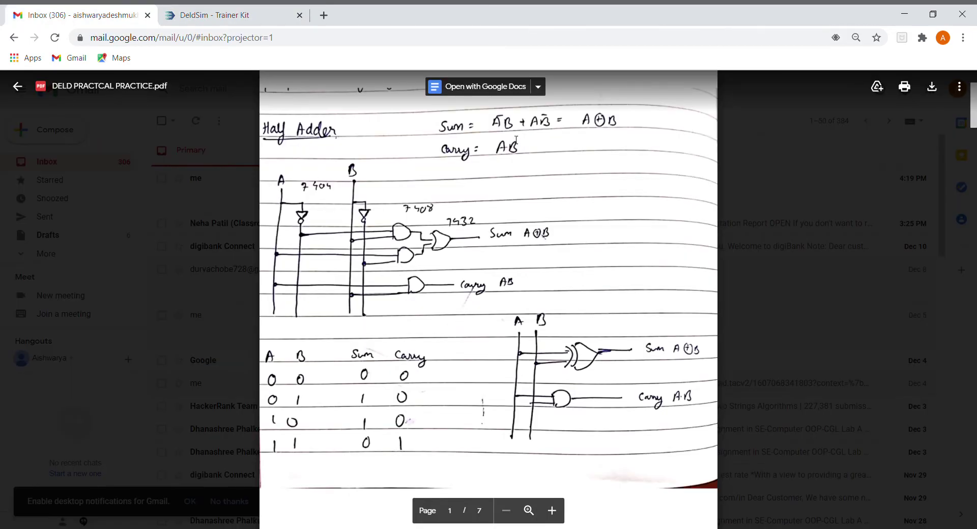
click(198, 16)
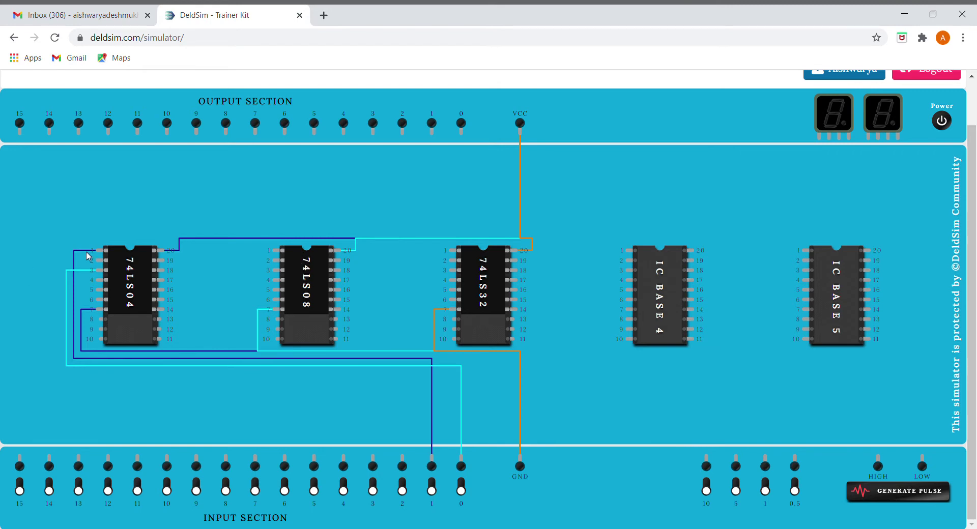
drag(102, 266, 278, 259)
click(279, 258)
drag(274, 260, 469, 462)
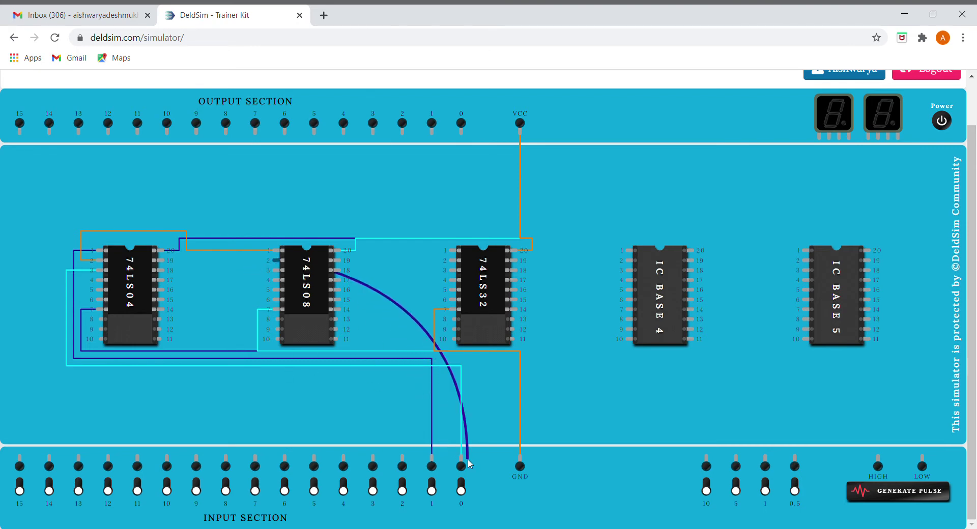
click(469, 461)
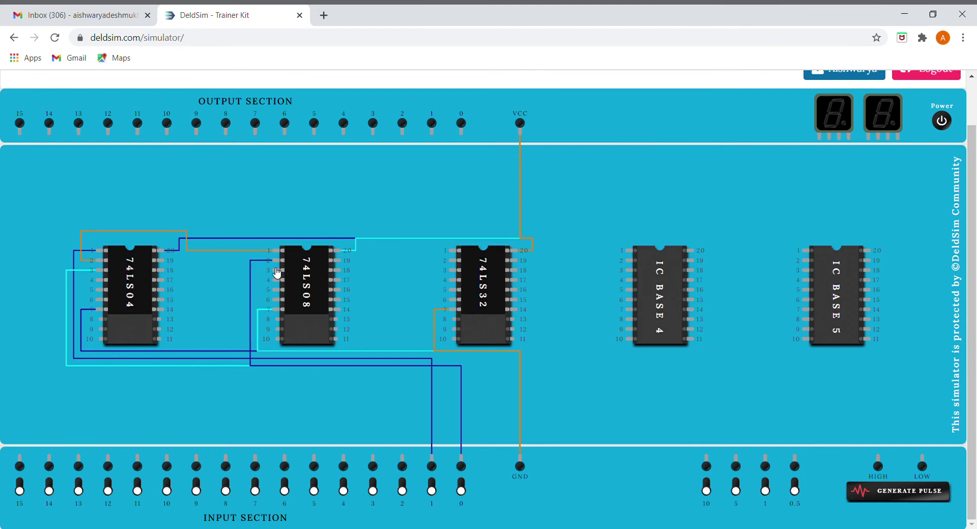
drag(277, 273, 456, 257)
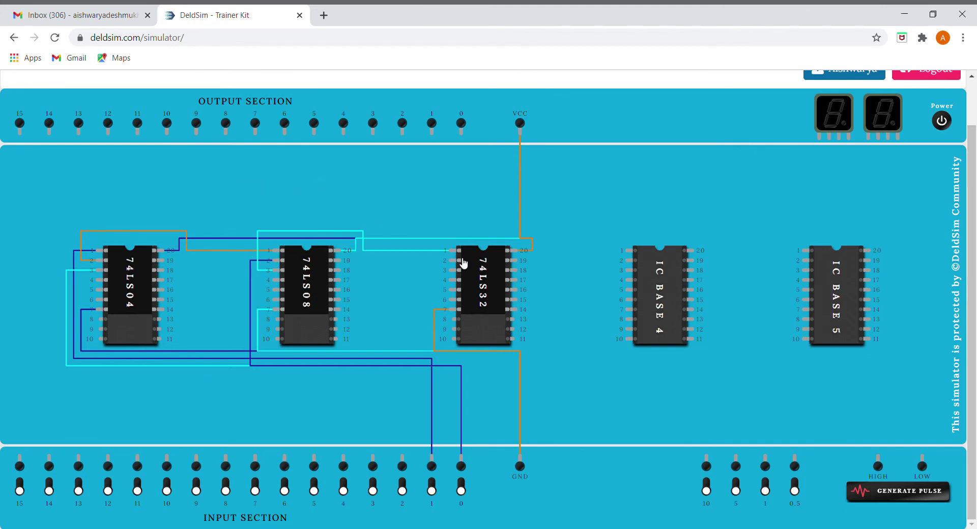
Step: Connect input 1 to 74LS08 pin 4, 74LS04 pin 4 to pin 5, and output pin 6 to 74LS32 pin 2
click(45, 17)
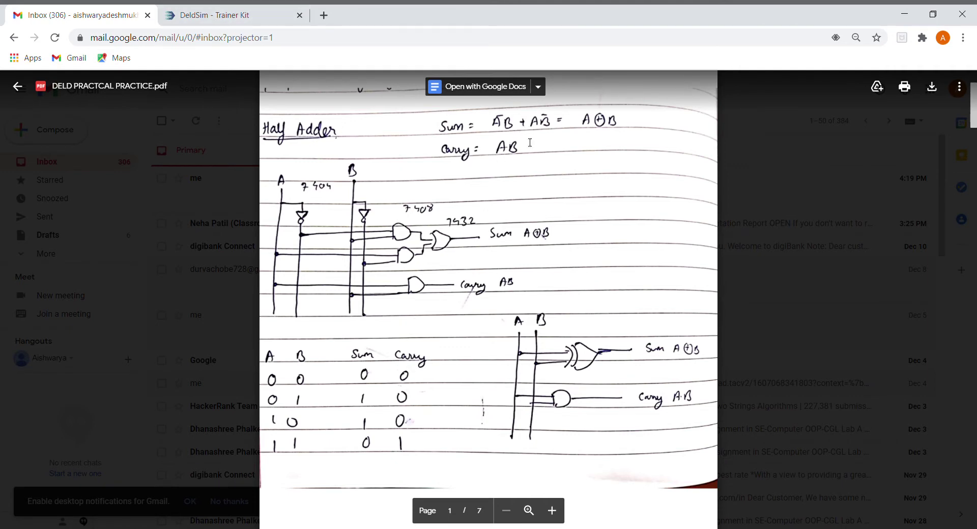
click(229, 19)
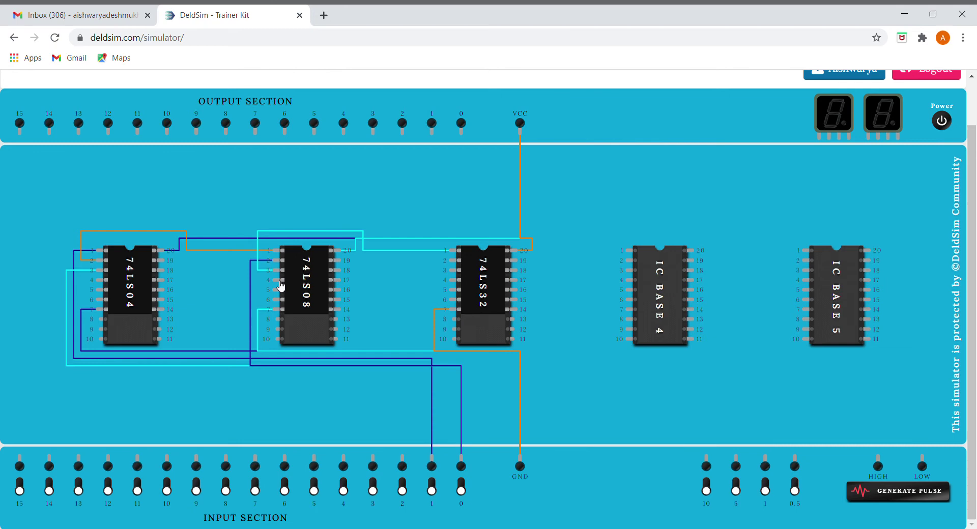
mouse_move(278, 280)
mouse_down()
mouse_move(307, 429)
mouse_move(433, 463)
mouse_up()
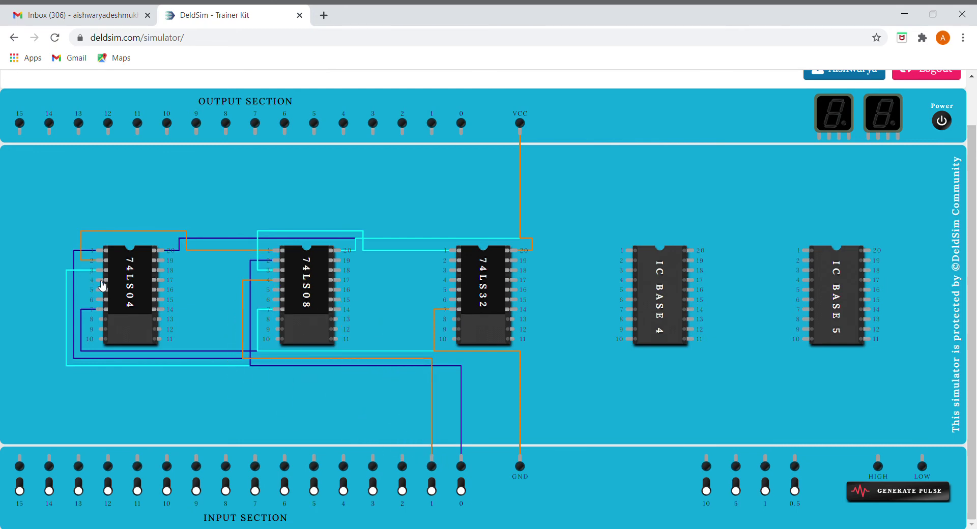
drag(103, 286, 276, 294)
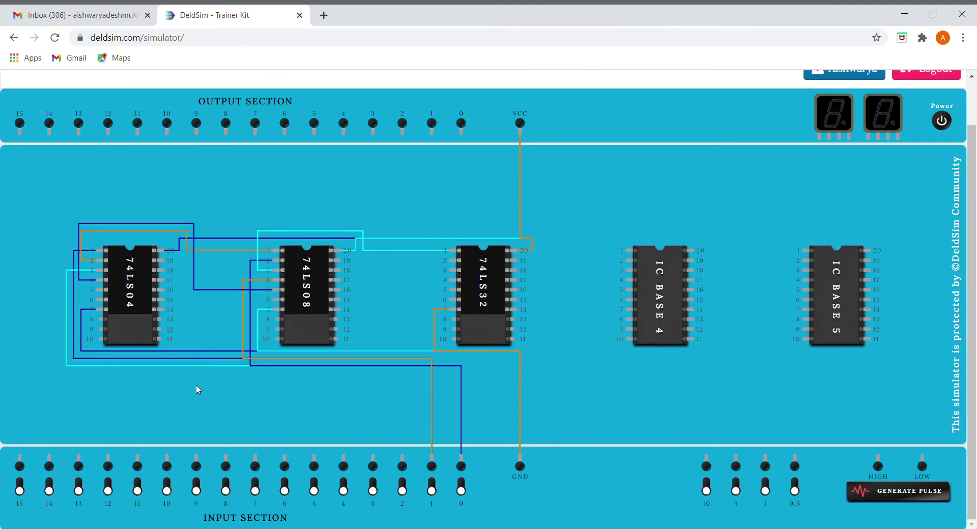
drag(275, 300, 336, 280)
drag(336, 281, 445, 272)
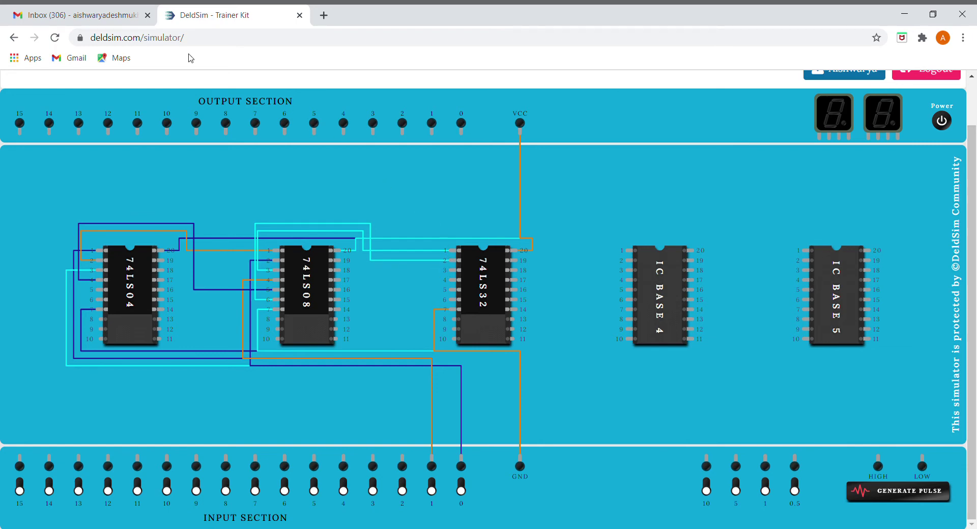
Step: Run the Sum wire from 74LS32 pin 3 to output terminal 1, then show the worksheet again
click(76, 20)
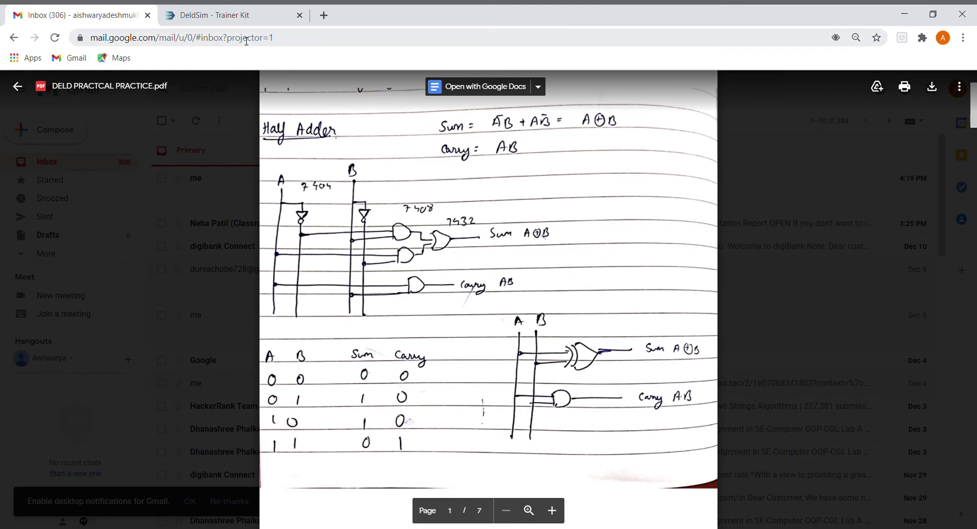
click(238, 21)
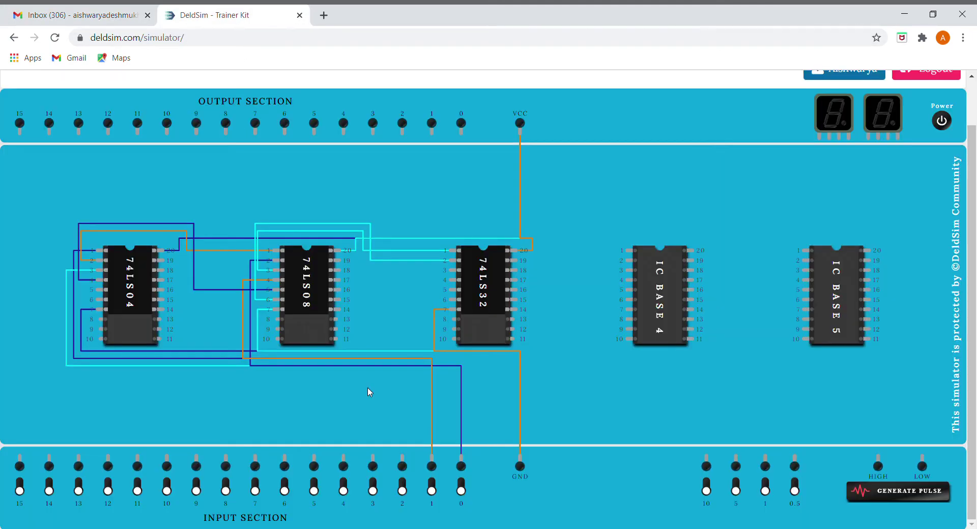
drag(450, 270, 423, 138)
drag(432, 135, 457, 269)
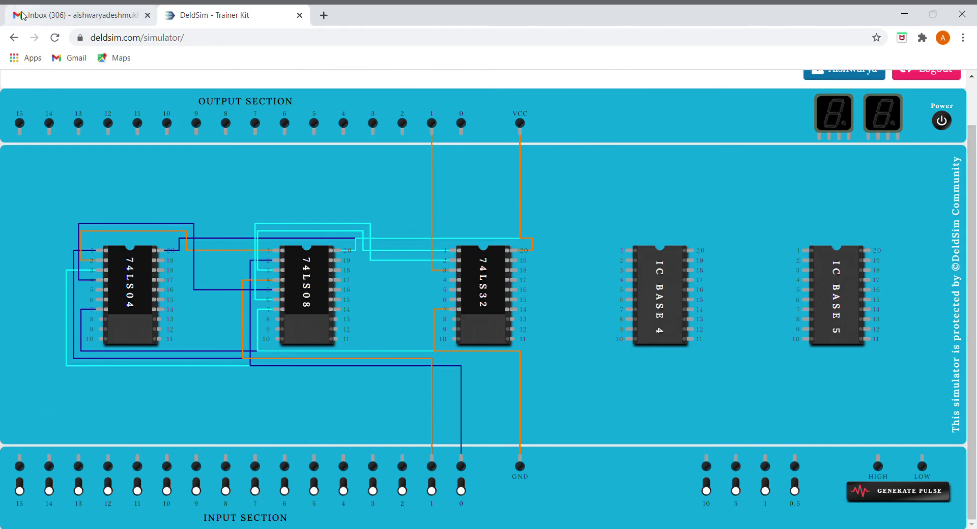
click(23, 12)
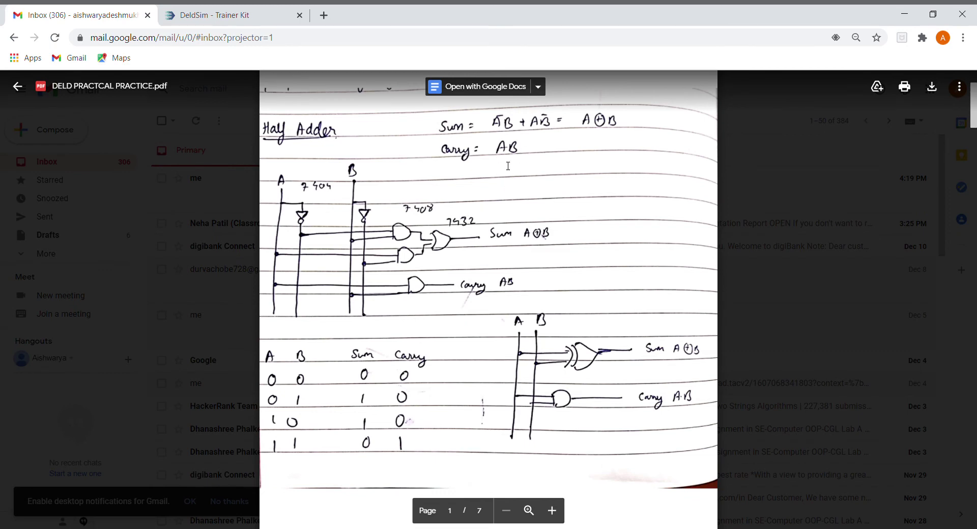
Step: Connect 74LS08 pin 19 to input 1, pin 18 to input 0, and carry pin 17 to output 0
click(209, 16)
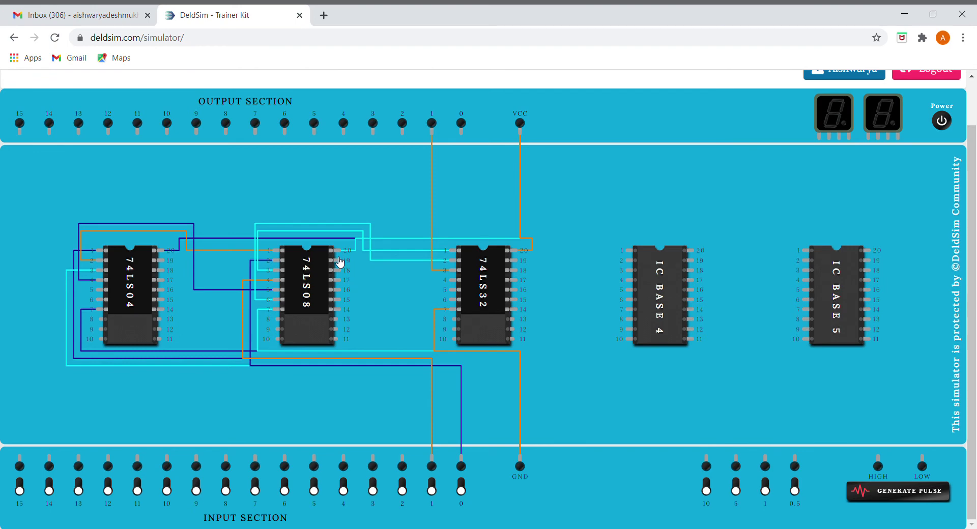
drag(352, 278, 433, 463)
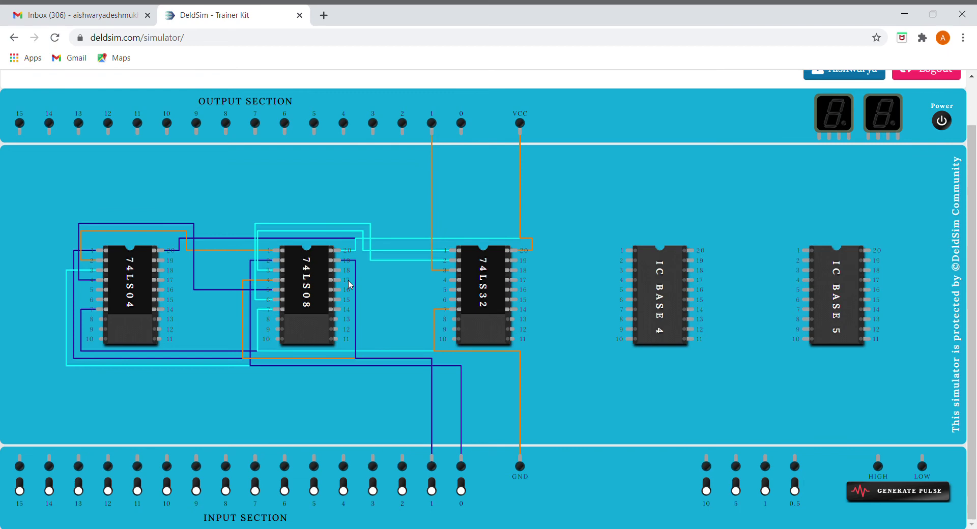
drag(341, 275, 461, 465)
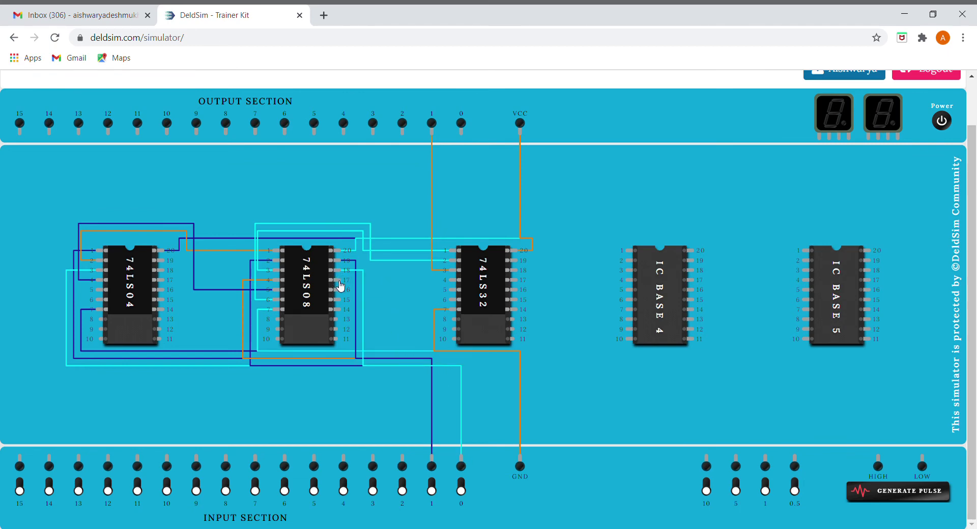
drag(340, 285, 439, 260)
drag(478, 118, 462, 131)
click(59, 18)
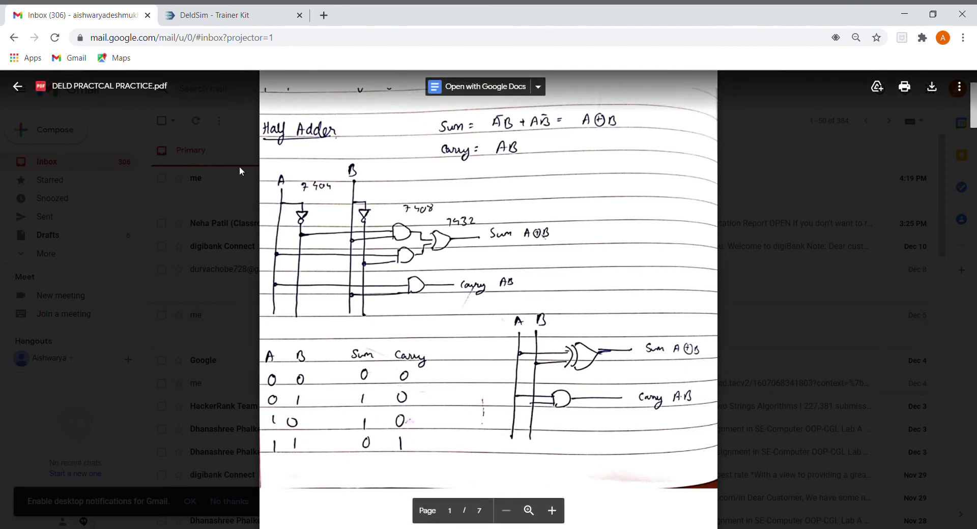
click(203, 18)
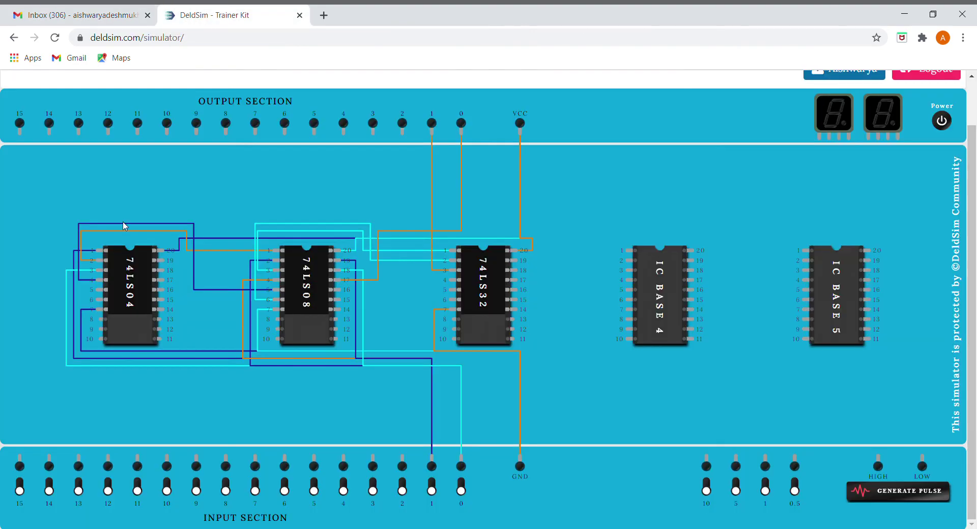
Step: Power on the trainer and toggle inputs 0 and 1 through the truth table, ending with both high
click(943, 121)
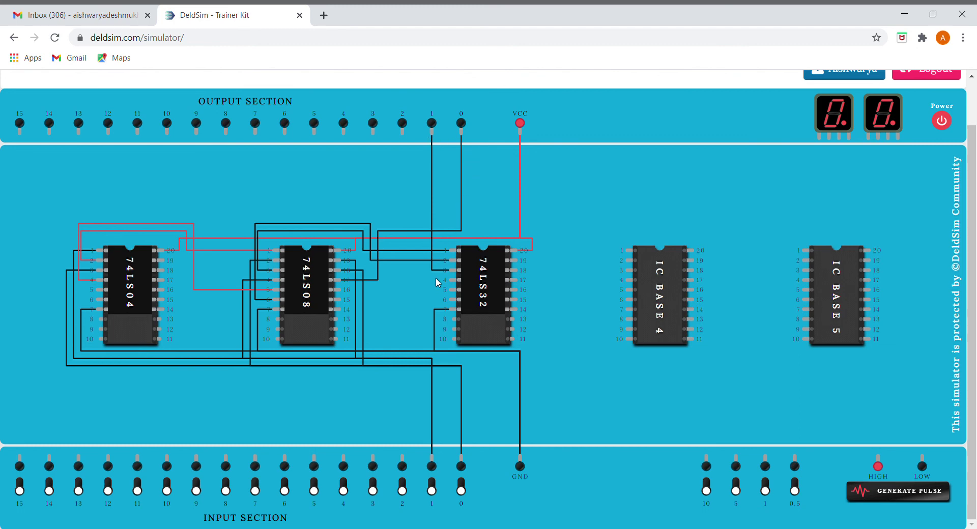
click(462, 486)
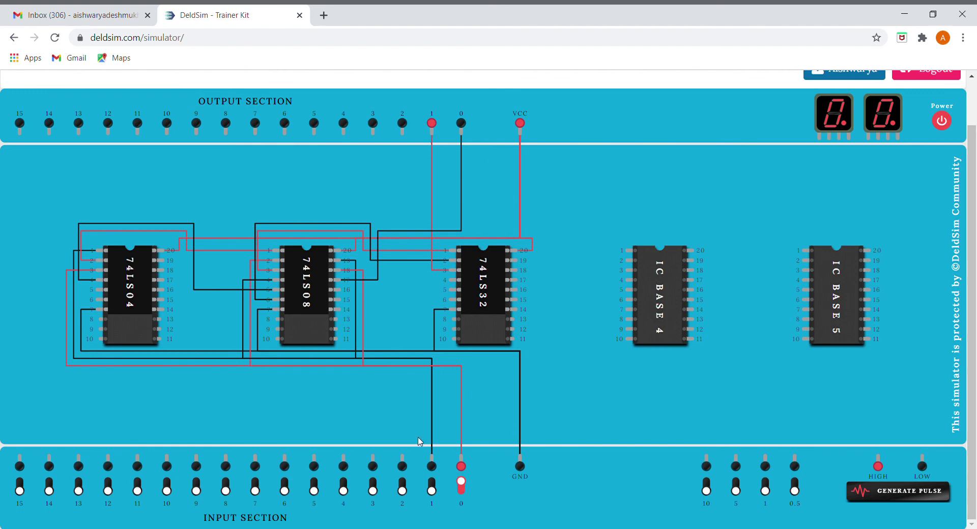
click(462, 489)
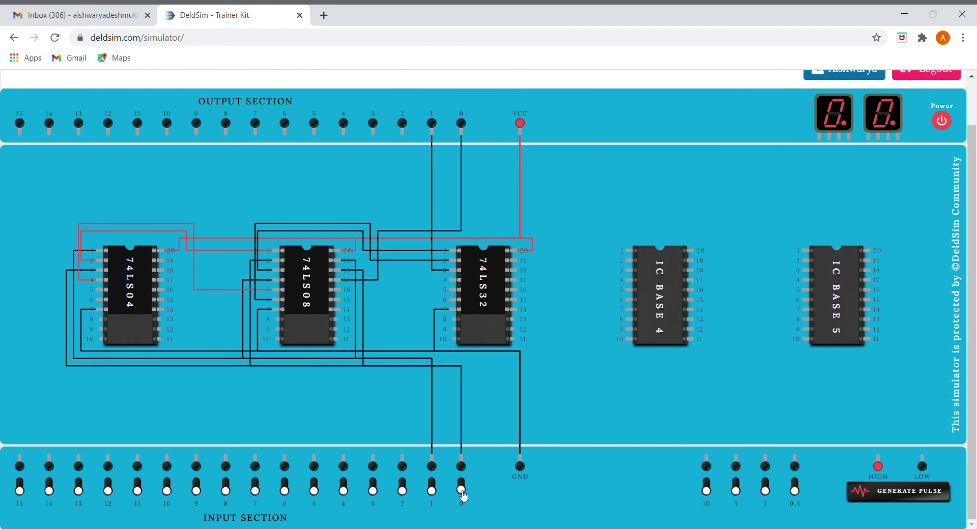
click(432, 490)
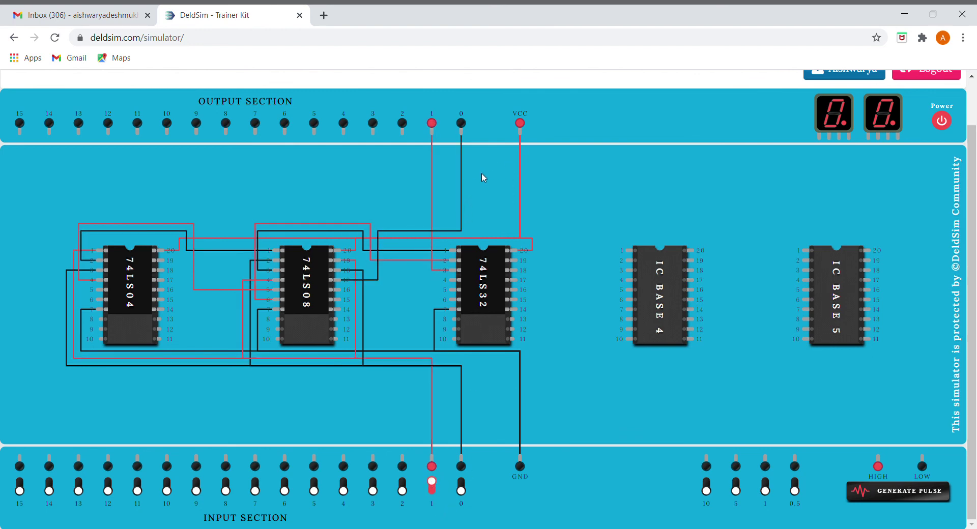
click(465, 489)
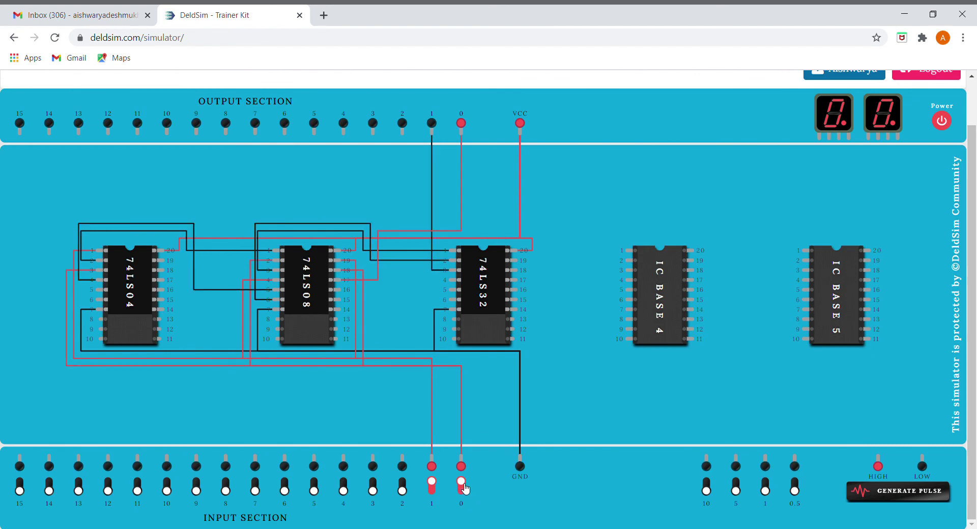